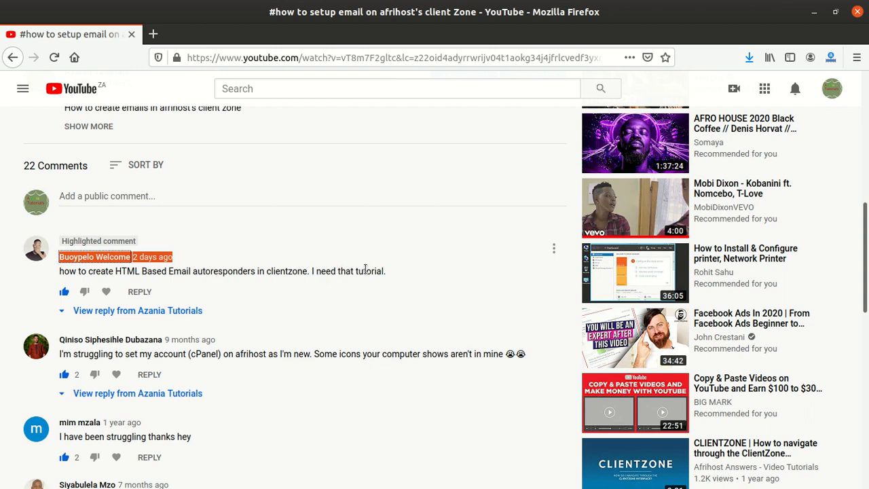
- Highlight and read the viewer comment requesting an HTML email autoresponder tutorial, and look over the video page it belongs to
drag(386, 271, 61, 271)
scroll(202, 246, up, 2)
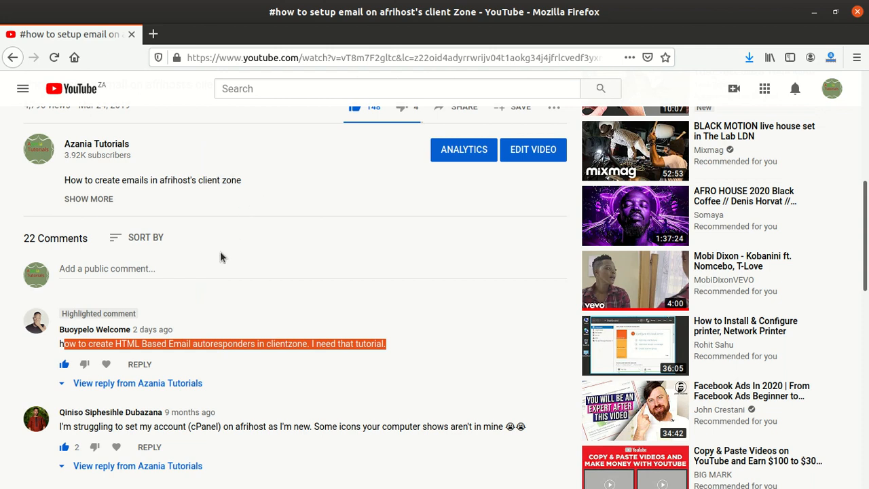
triple_click(113, 343)
scroll(388, 258, up, 7)
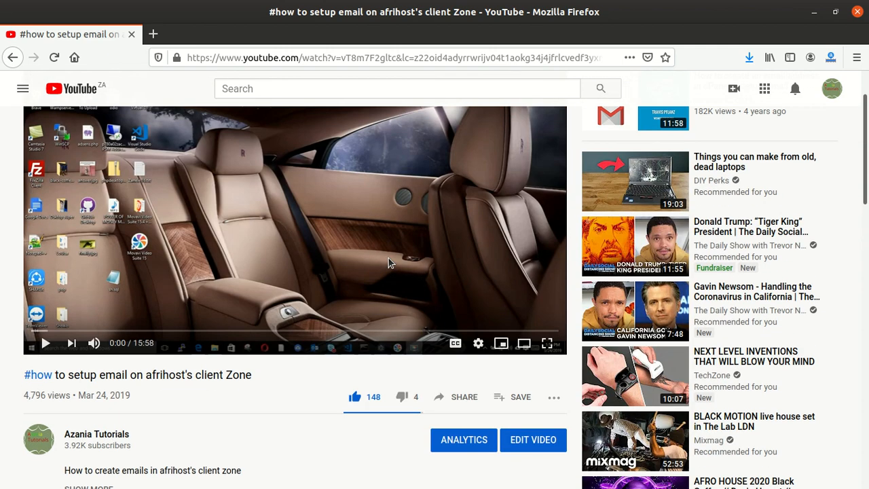
scroll(425, 214, down, 3)
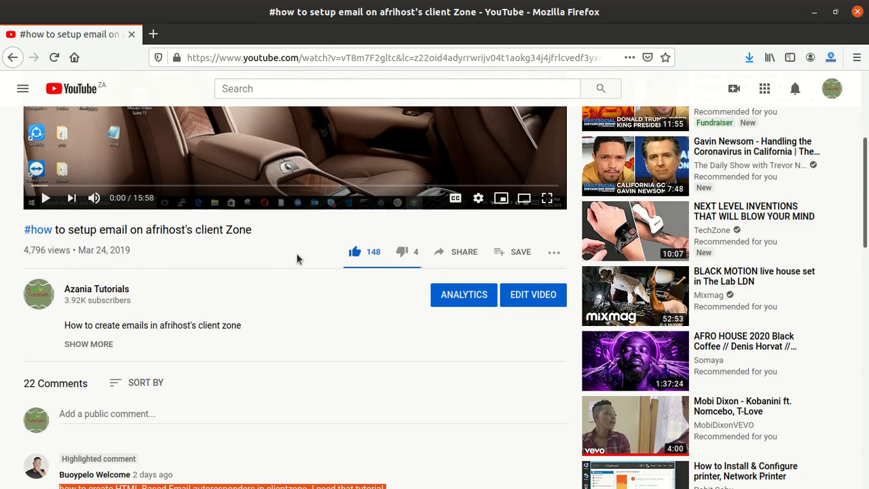
scroll(271, 283, up, 5)
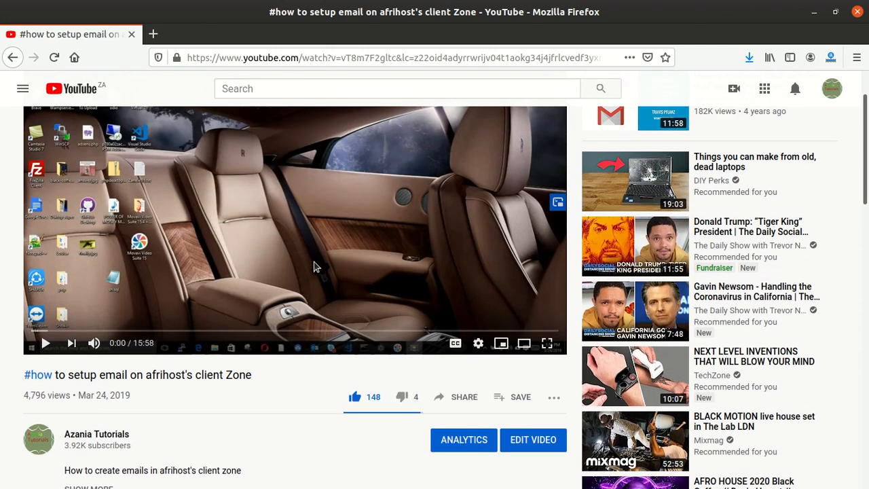
scroll(314, 267, down, 5)
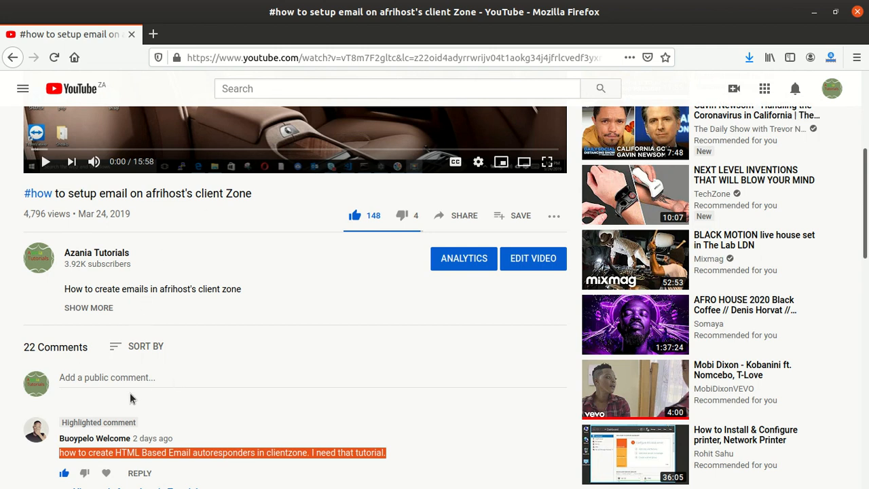
scroll(133, 398, down, 2)
- Switch to the other Firefox window, bring up the Afrihost ClientZone login page, and maximize the window
drag(258, 35, 222, 8)
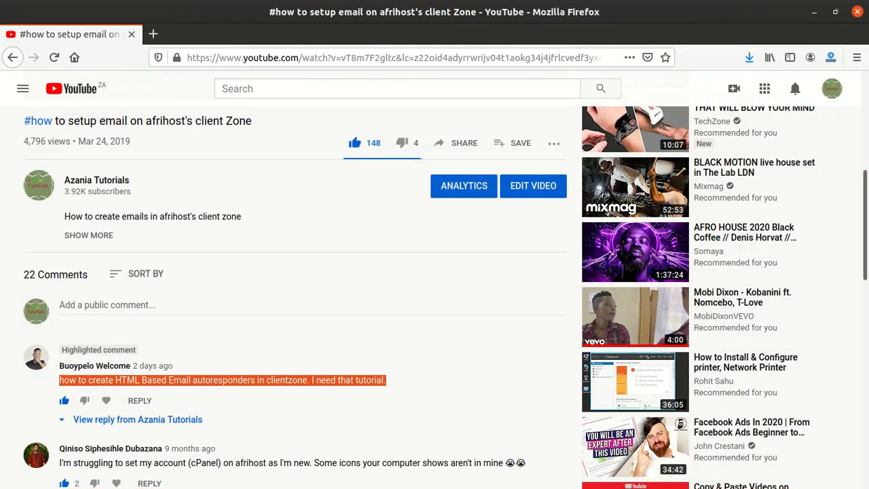
key(alt+Tab)
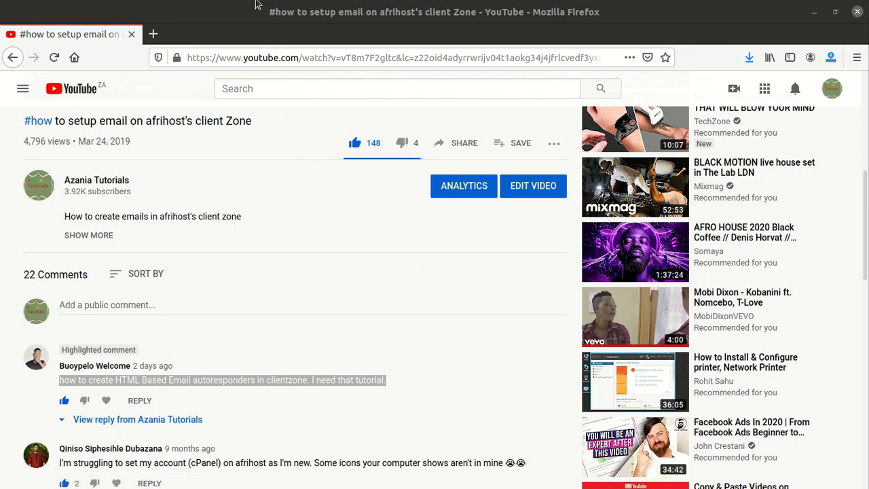
drag(230, 28, 235, 87)
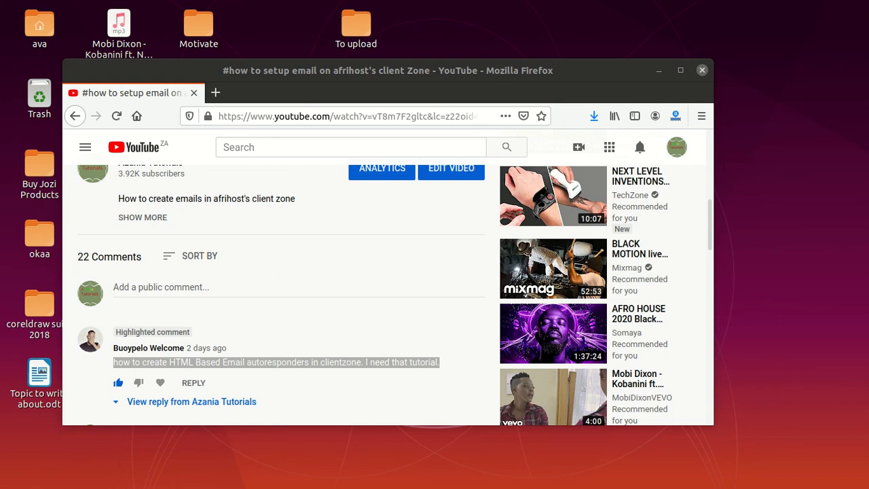
key(alt+Tab)
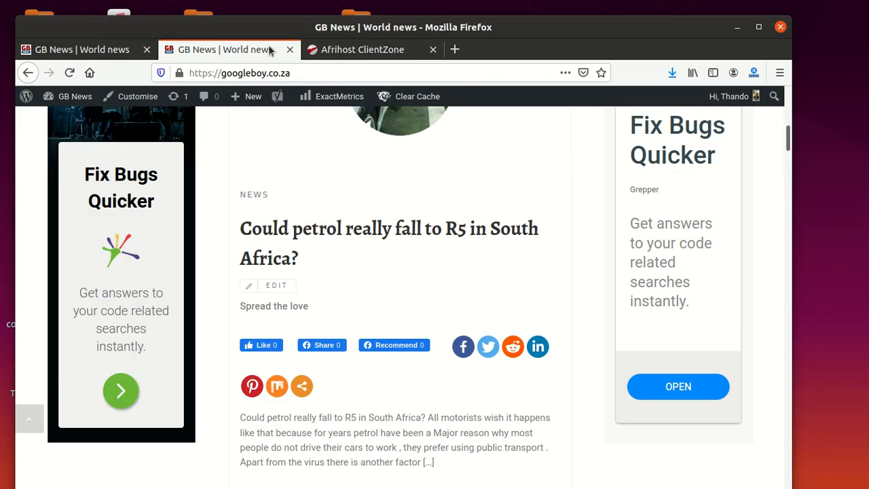
click(367, 51)
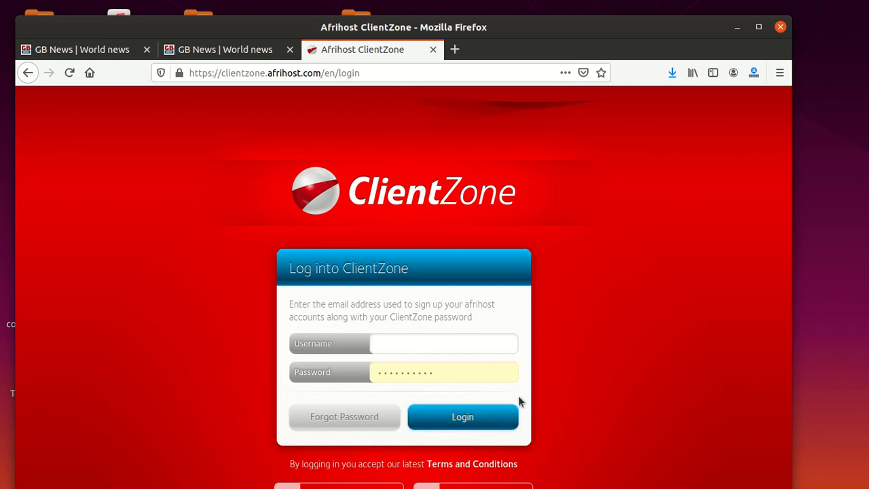
click(759, 28)
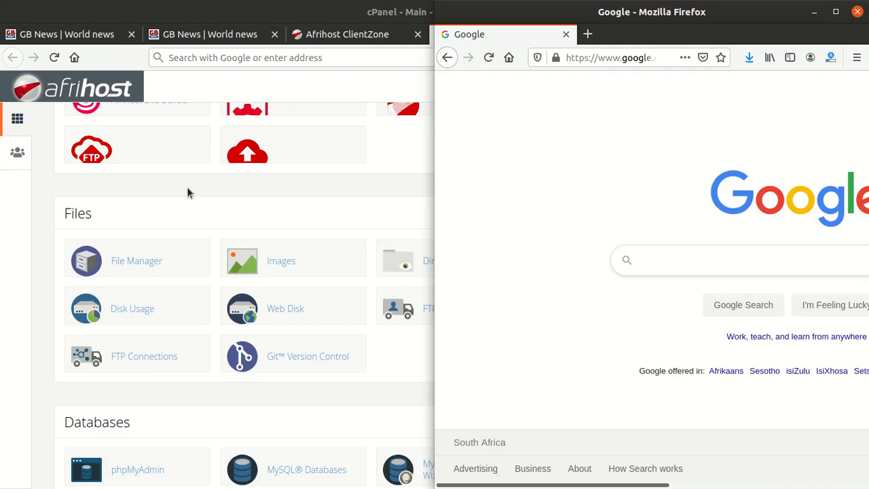
- Find the Email section in cPanel and open the webmail of the quotes mailbox from its email accounts list
scroll(203, 216, down, 2)
scroll(203, 219, down, 3)
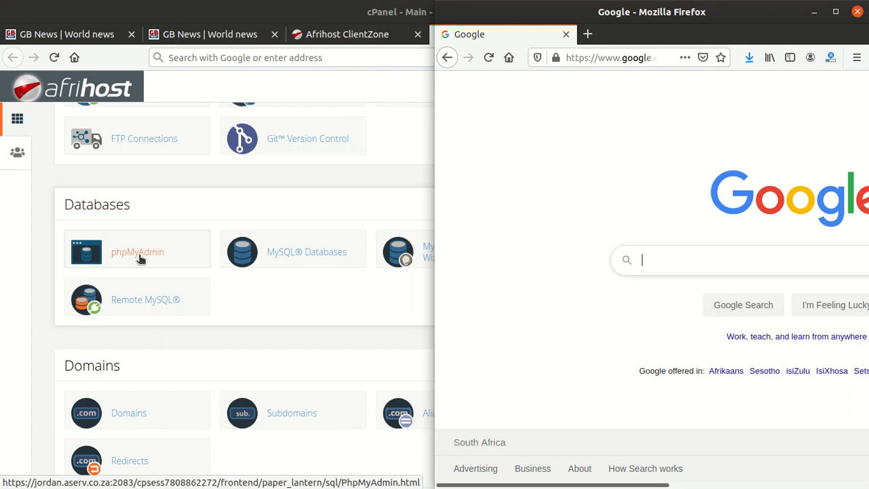
scroll(137, 273, up, 3)
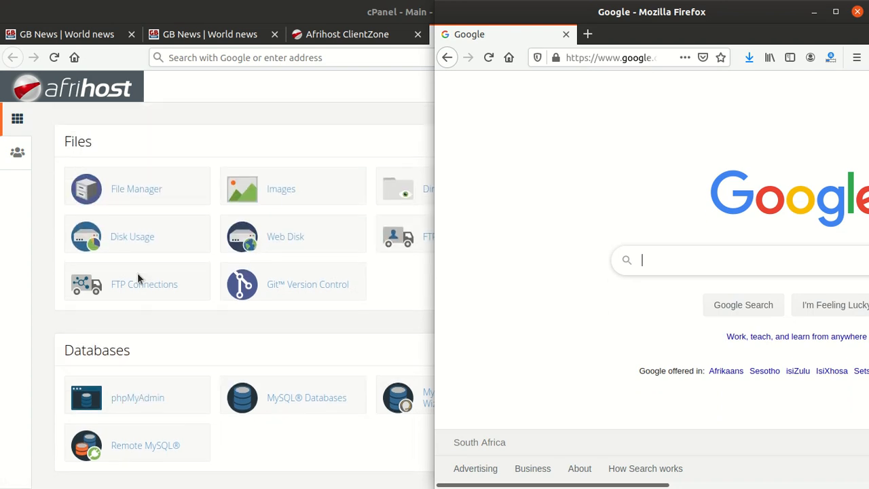
scroll(137, 273, up, 3)
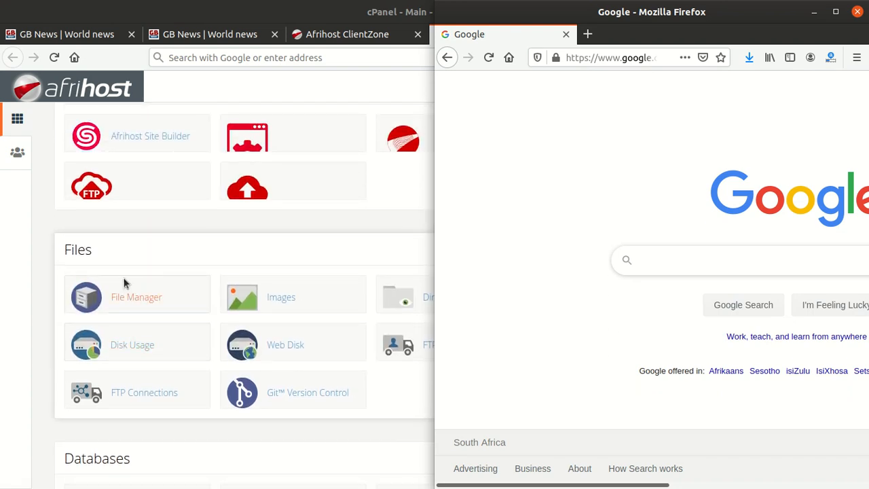
scroll(137, 294, up, 2)
scroll(138, 295, down, 5)
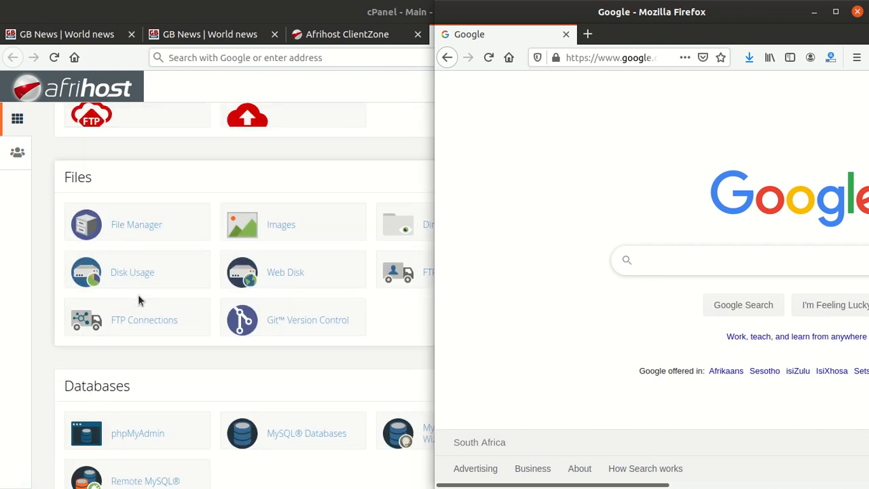
scroll(138, 295, down, 3)
scroll(140, 299, down, 3)
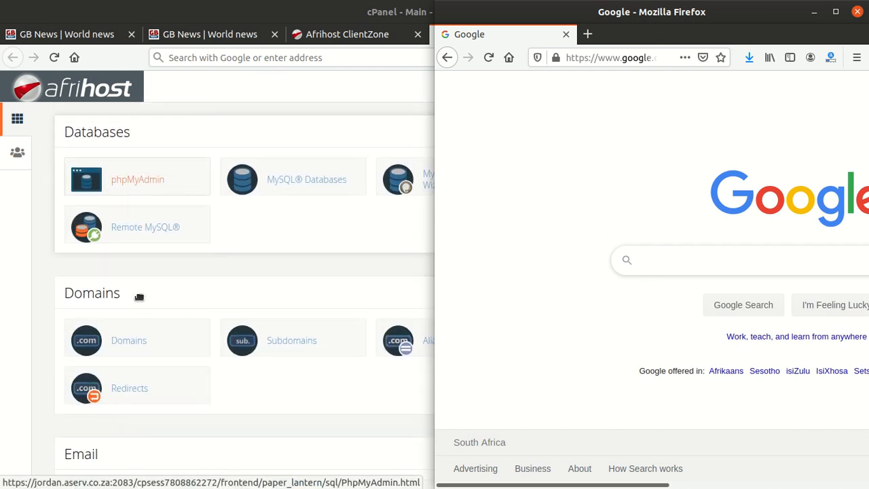
scroll(138, 297, down, 4)
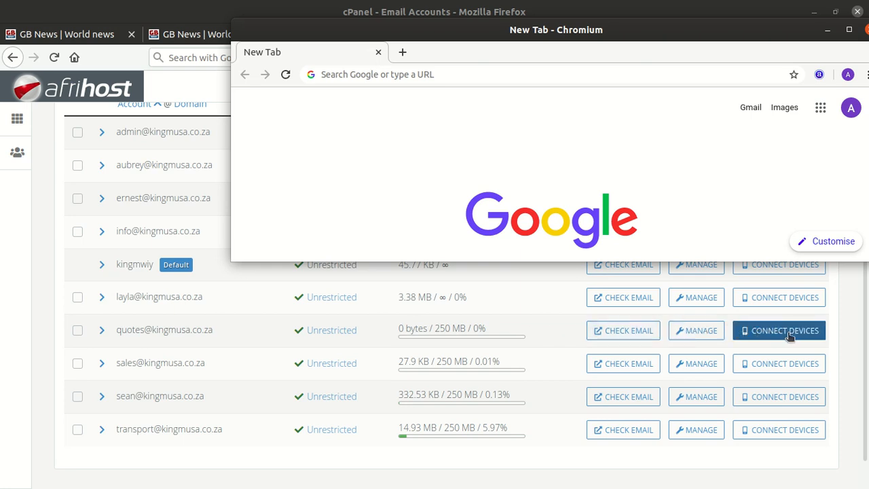
click(613, 333)
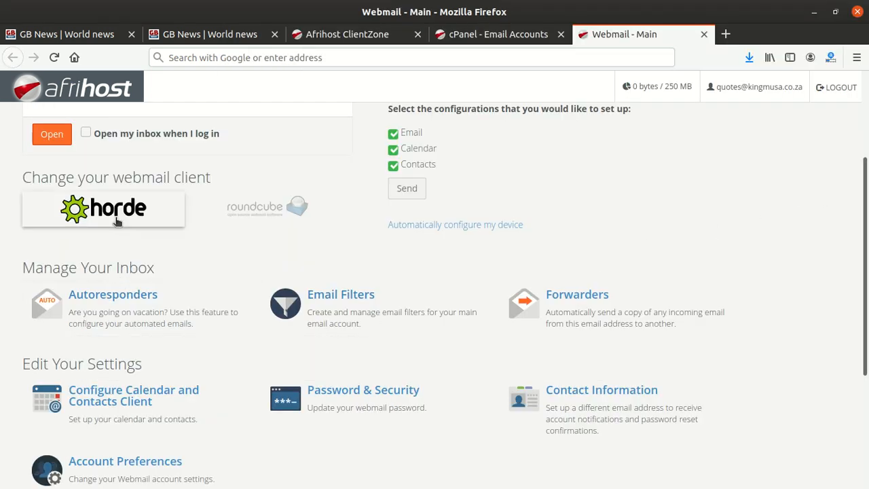
- Examine the webmail's Calendars and Contacts page, including its SSL/TLS and non-SSL/TLS manual settings and direct URLs
scroll(136, 169, down, 3)
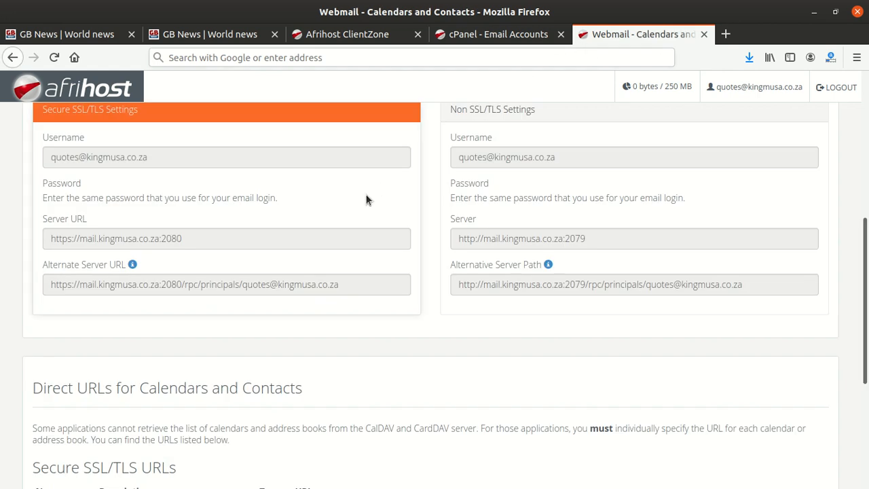
scroll(273, 241, down, 5)
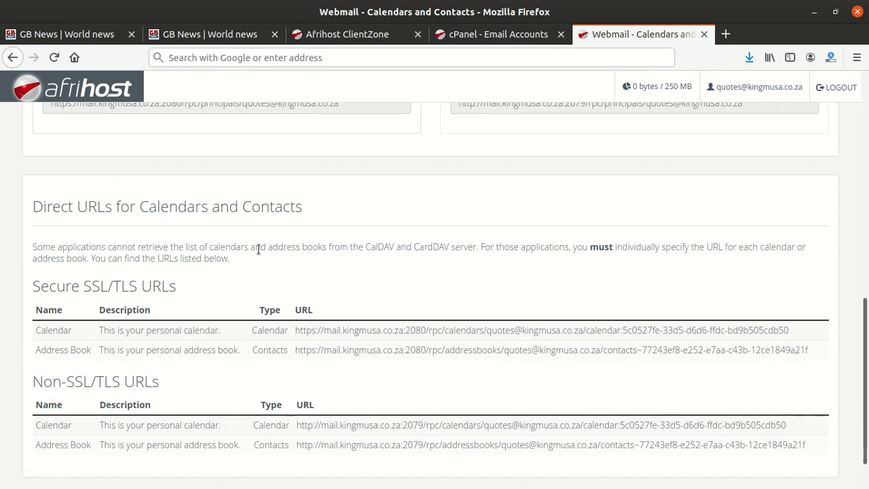
scroll(258, 251, up, 5)
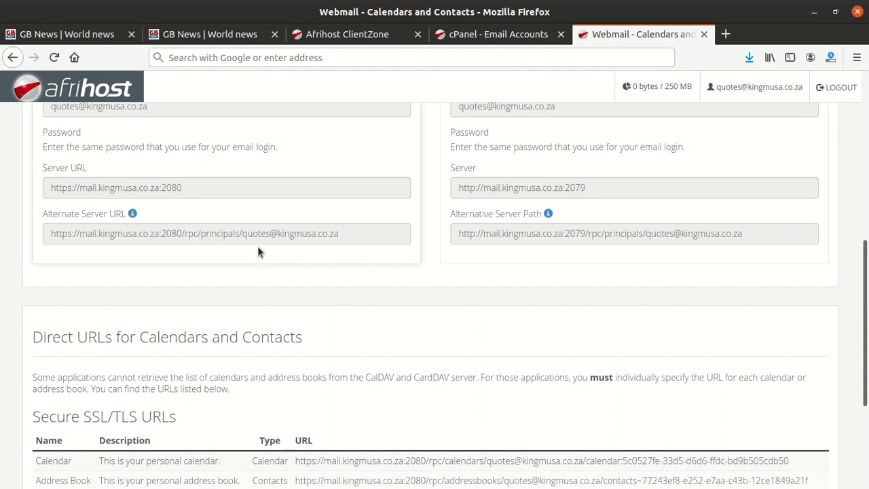
scroll(257, 246, up, 3)
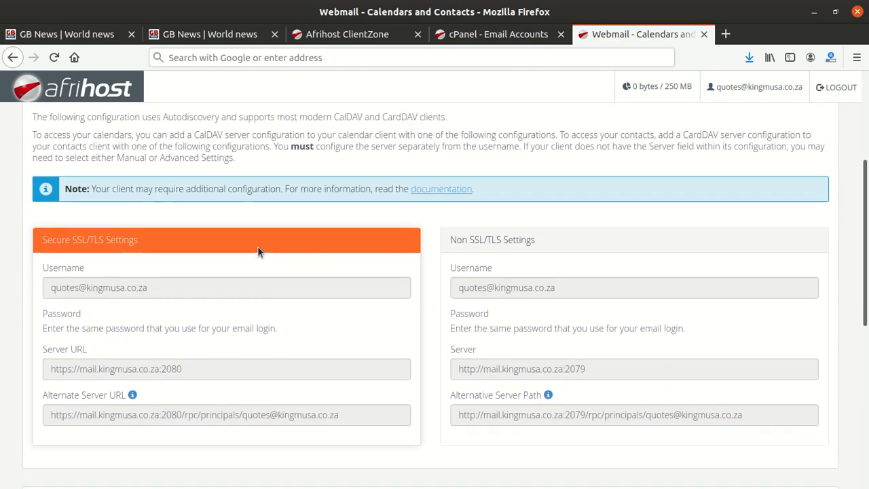
scroll(218, 241, up, 4)
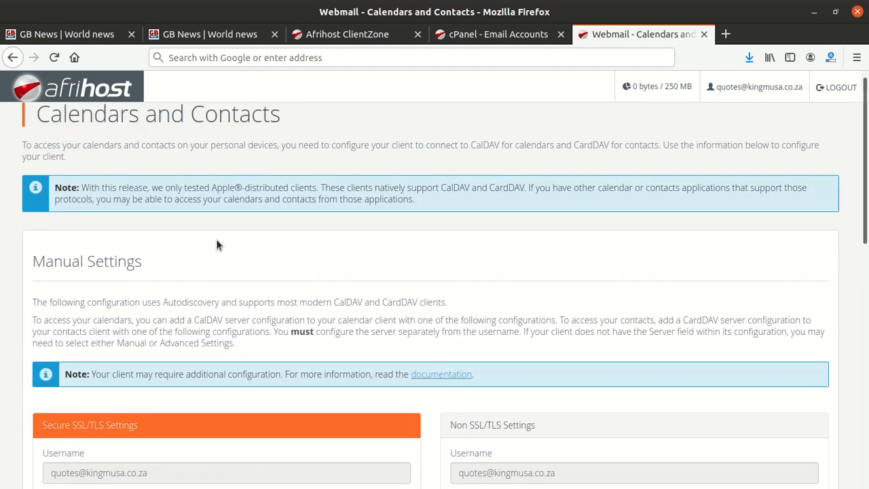
scroll(216, 239, down, 5)
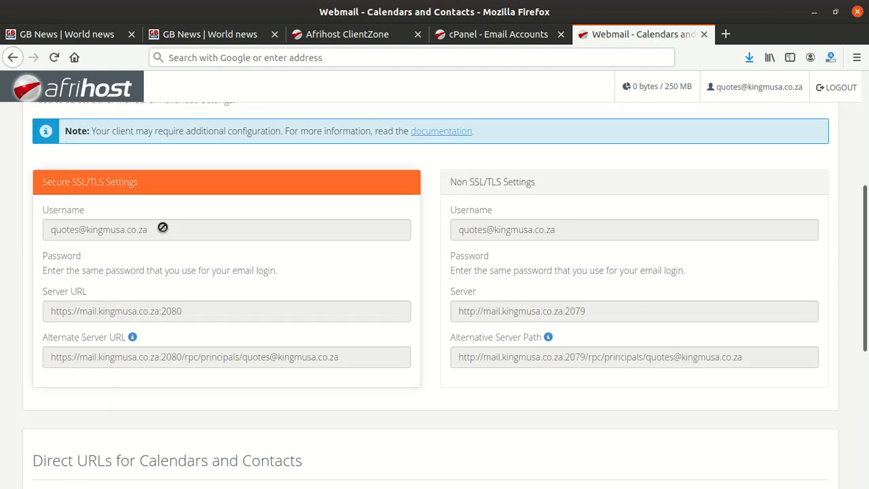
scroll(148, 197, down, 3)
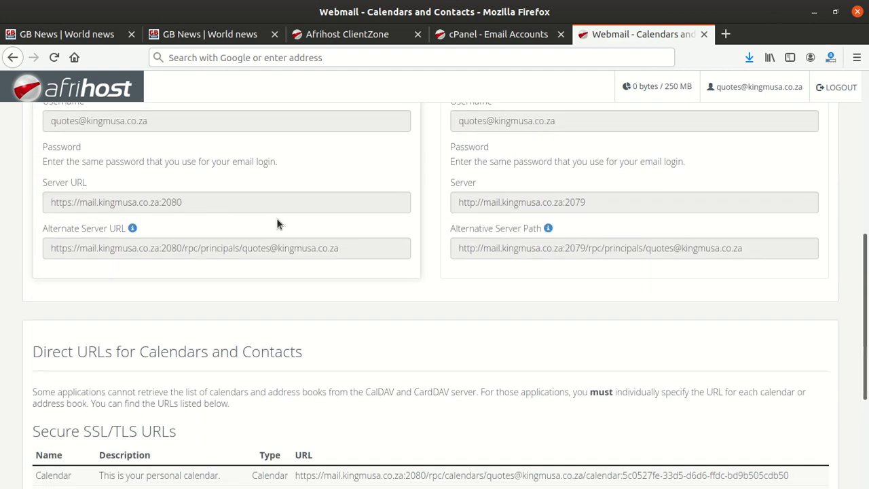
scroll(279, 224, down, 3)
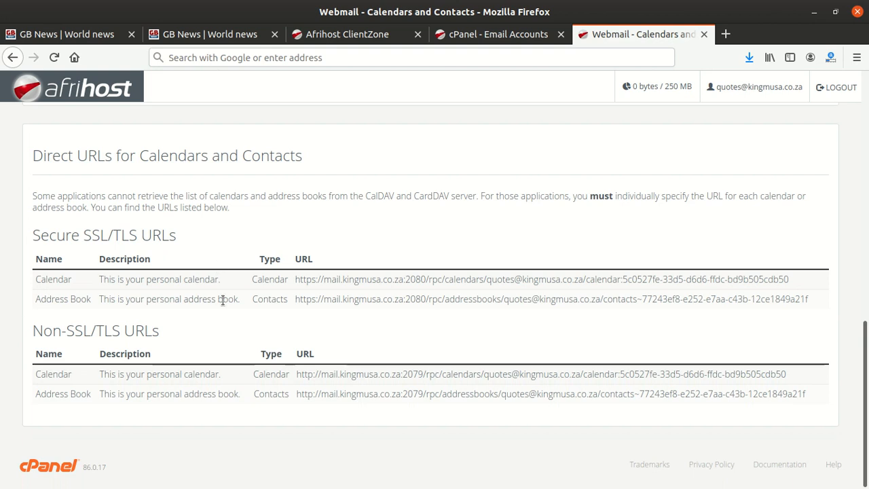
scroll(369, 271, up, 6)
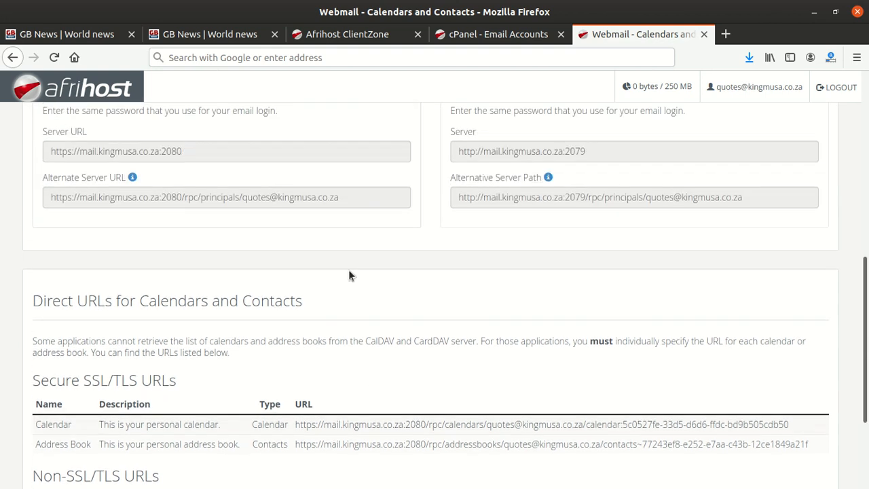
scroll(349, 272, up, 2)
scroll(349, 271, up, 2)
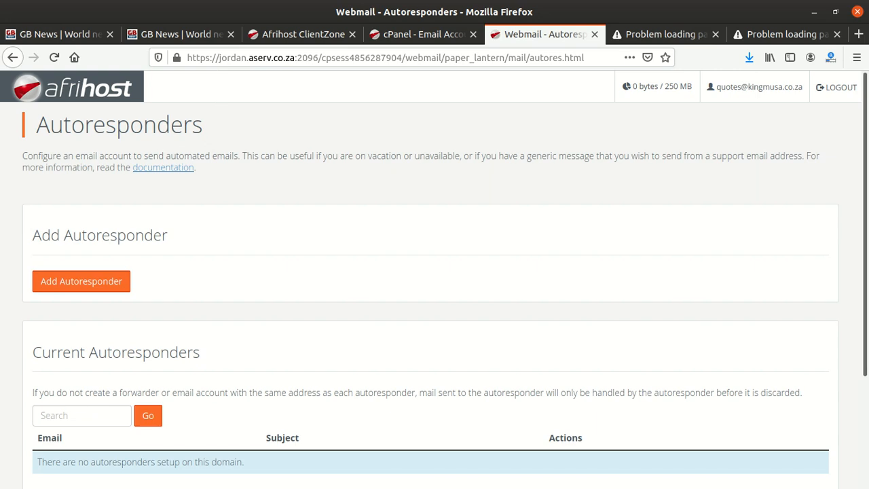
- Clear the Autoresponders page's web address from the address bar without leaving the page
click(414, 53)
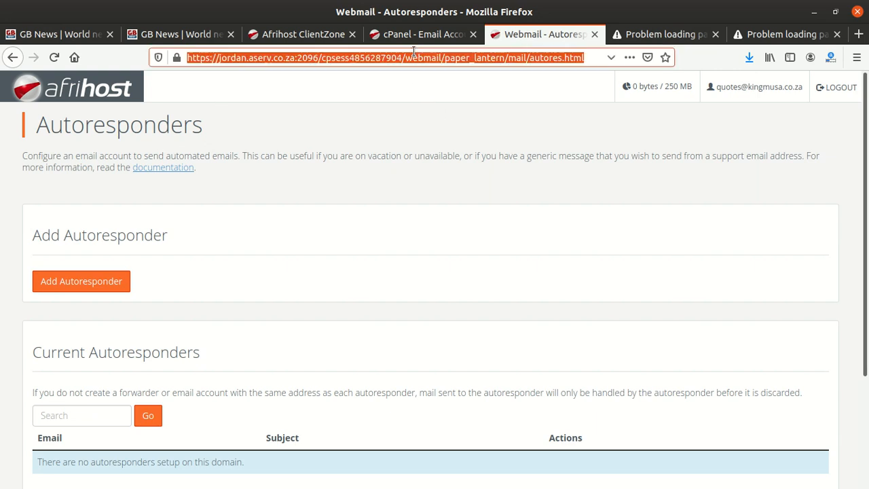
key(BackSpace)
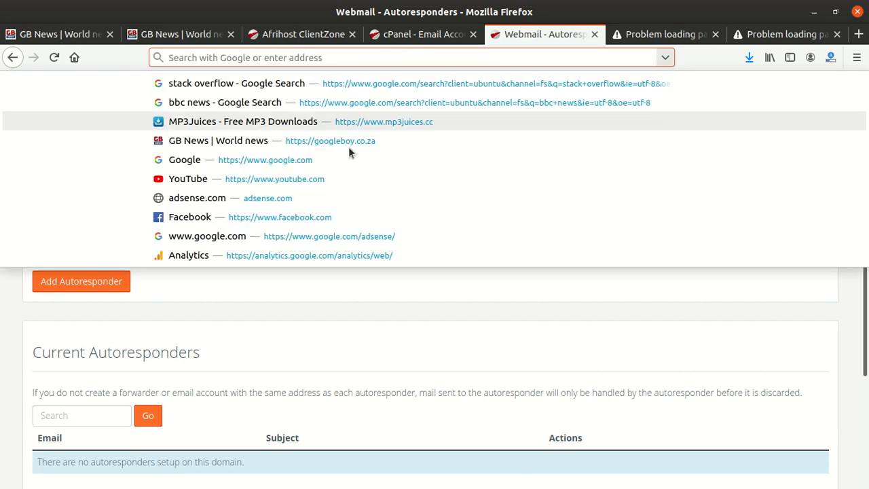
click(338, 304)
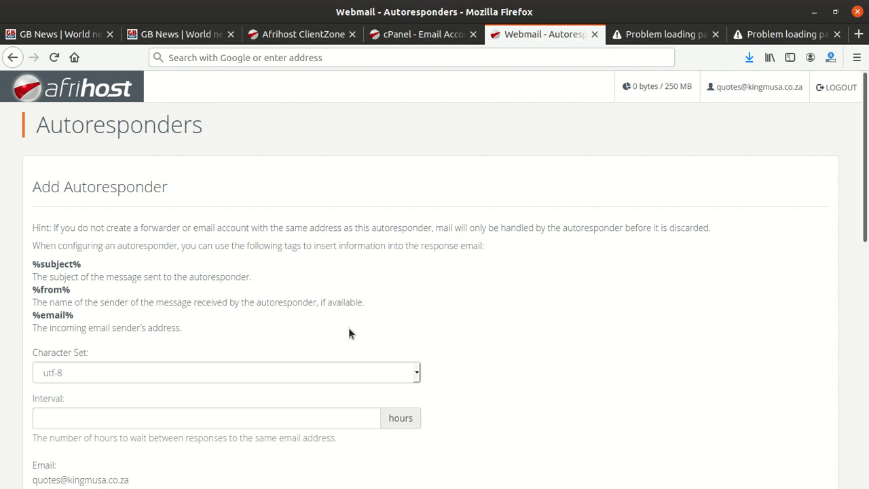
- Look over the Add Autoresponder form and set its From name to "Azania Online"
scroll(140, 341, down, 2)
scroll(112, 303, up, 3)
scroll(113, 299, down, 2)
scroll(114, 295, down, 4)
scroll(113, 292, up, 2)
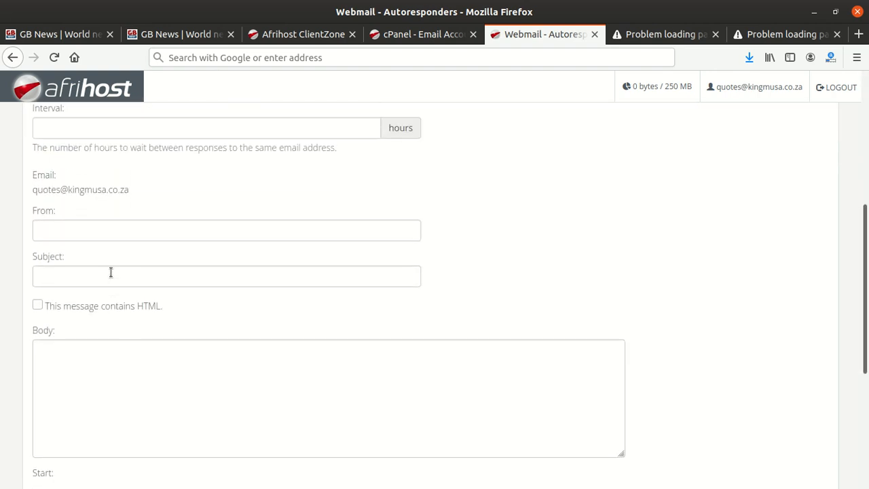
click(109, 232)
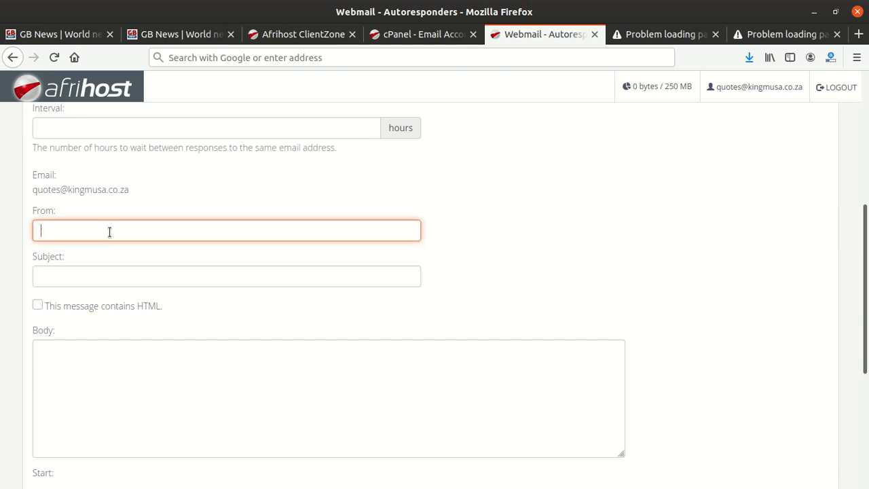
text(Azania Online)
- Set the autoresponder's subject to "WE are testing" and mark the message as containing HTML
click(87, 272)
text(W)
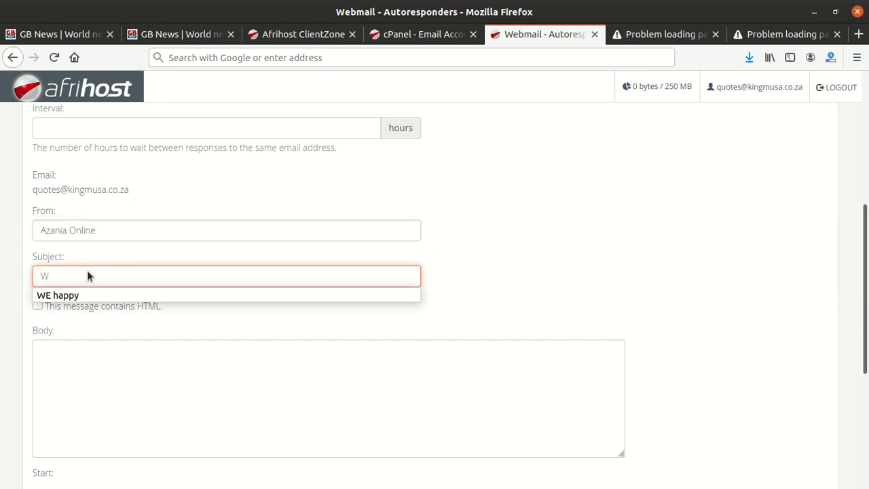
text(E are test)
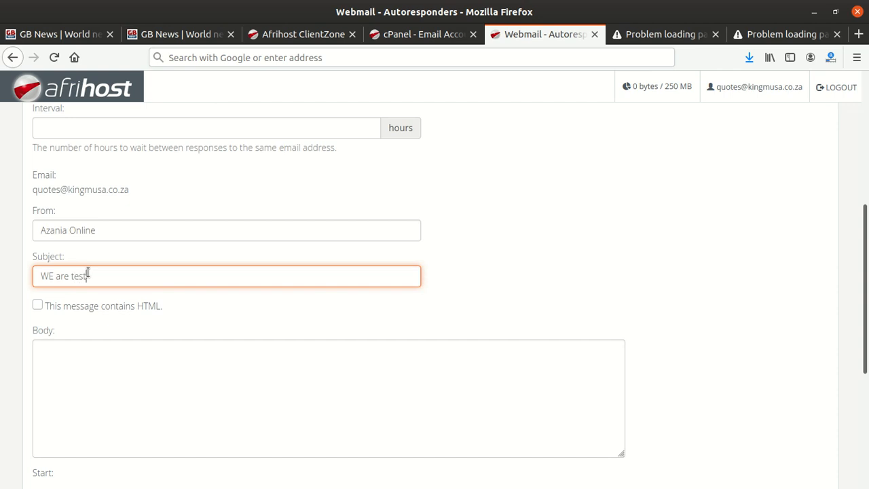
text(ing)
click(83, 359)
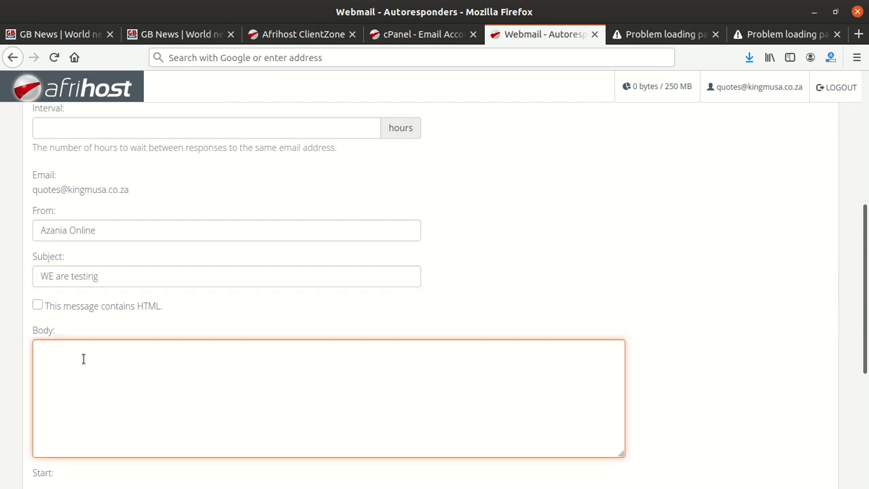
click(36, 304)
- Write the first body line as the heading markup "<h1>Hi this is me <h1/>"
click(75, 396)
text(<h>)
key(Left)
text(1)
key(ctrl+a)
click(101, 343)
text(</>)
key(Left)
text(h1>Hi this is me)
- Start a second body line with the opening paragraph tag <p style="color:red">
click(167, 351)
text(<>)
key(Left)
text(p style="")
key(Left)
text(color:red">)
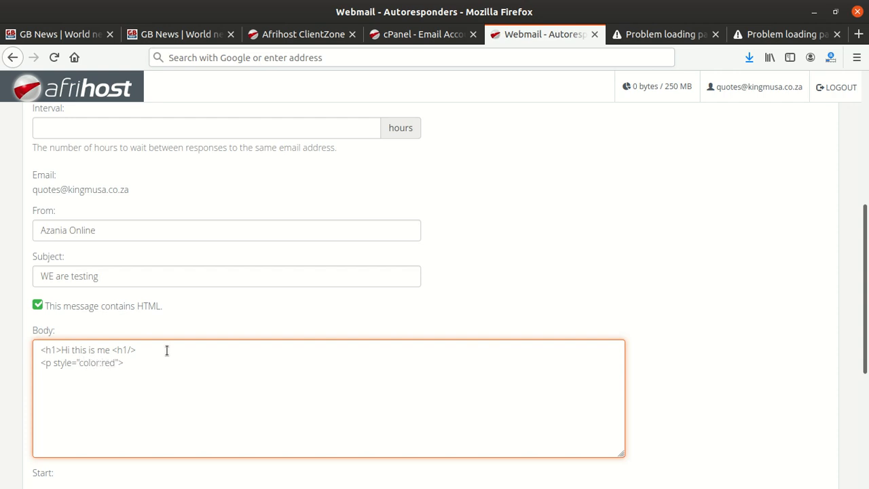
- Close the red paragraph with </p> and put the text "Thanks" between its tags
text(</>)
key(Left)
text(p)
key(Left)
key(Left)
key(Left)
text(Thanks)
- Set the response interval to 0 hours and create the autoresponder
scroll(306, 197, up, 2)
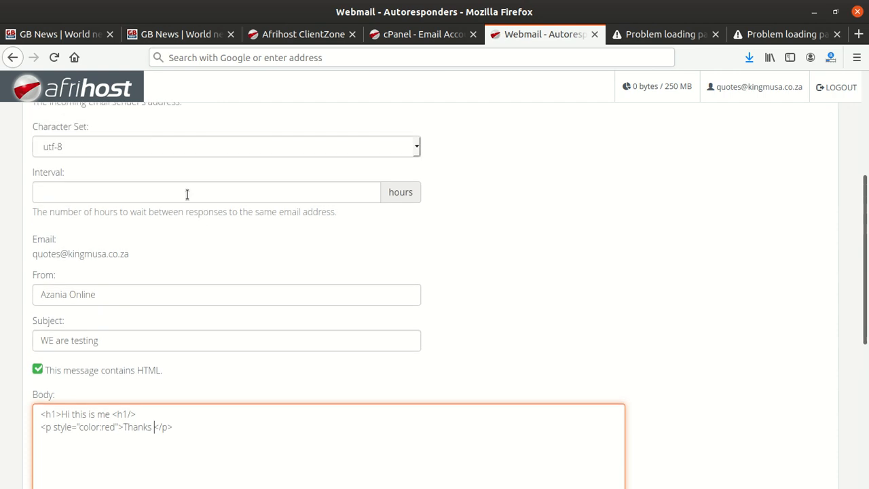
click(111, 201)
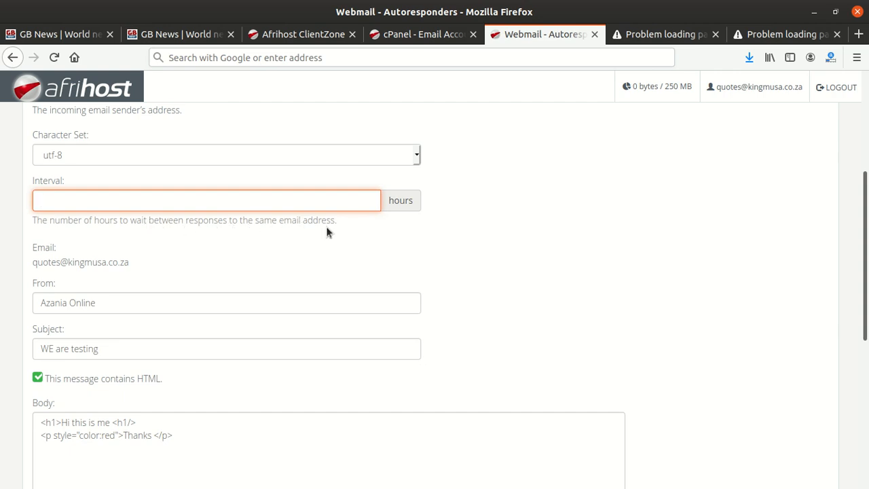
text(0)
scroll(305, 211, down, 5)
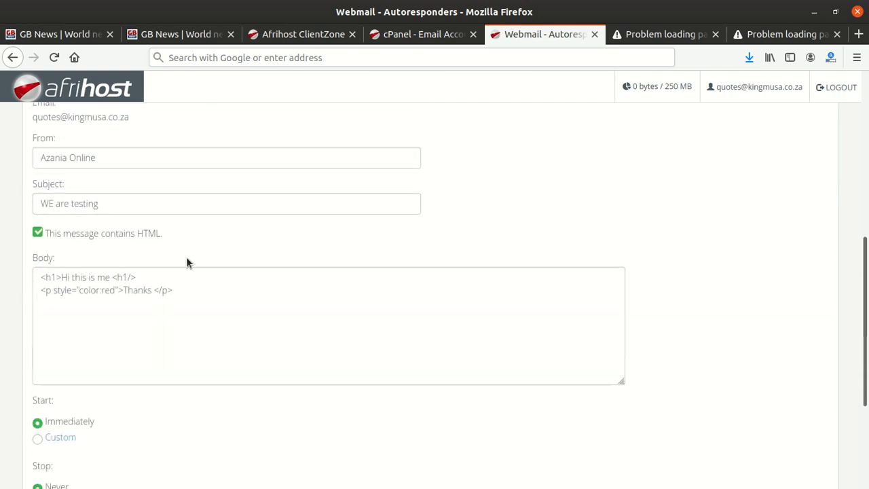
scroll(99, 311, down, 1)
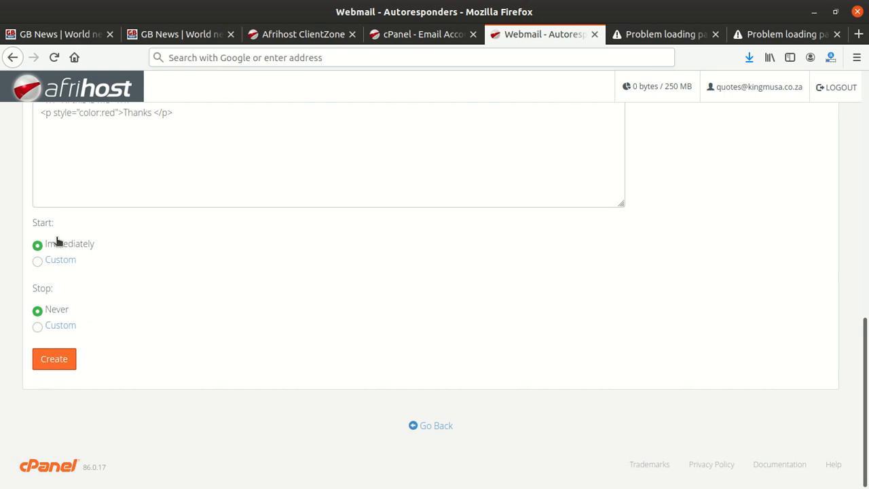
click(55, 363)
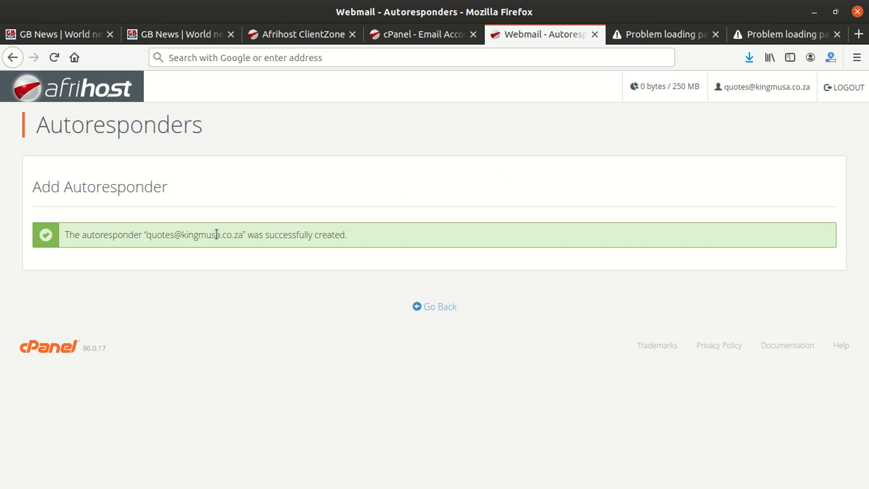
- Copy the mailbox address from the confirmation message, switch to Gmail, and paste it as the new message's recipient
drag(243, 234, 147, 235)
right_click(177, 235)
click(224, 243)
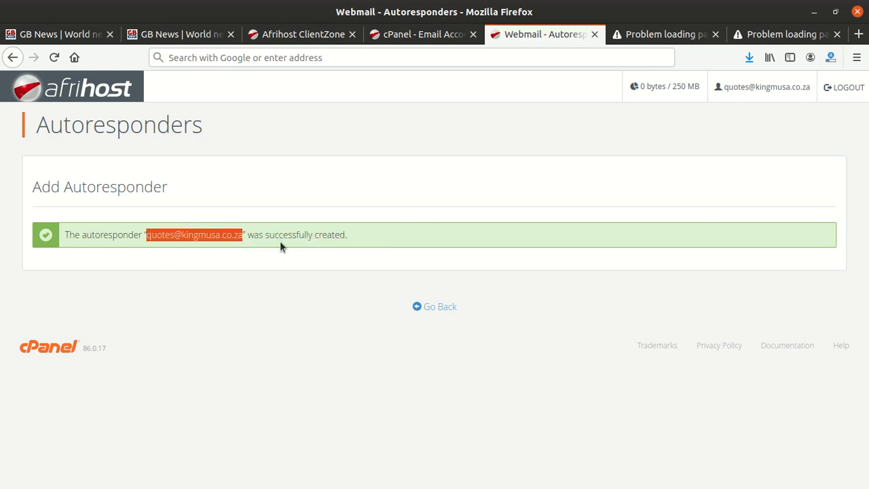
right_click(222, 239)
click(239, 249)
key(alt+Tab)
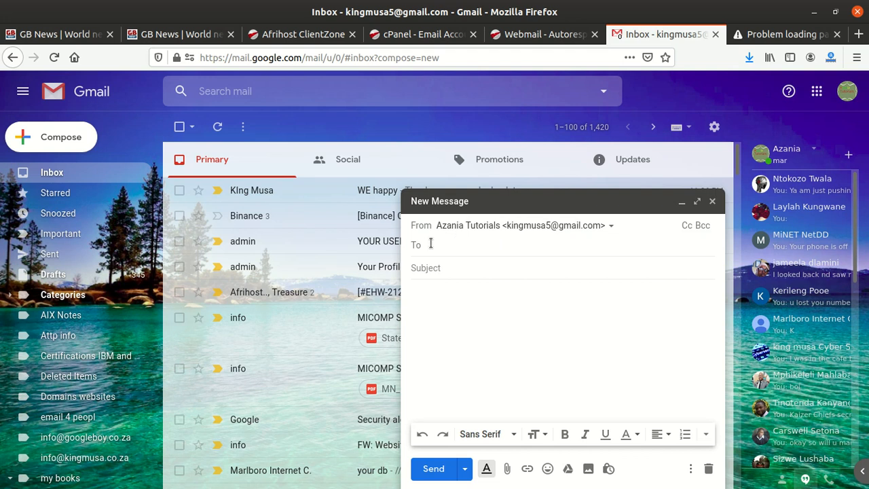
right_click(430, 243)
click(463, 301)
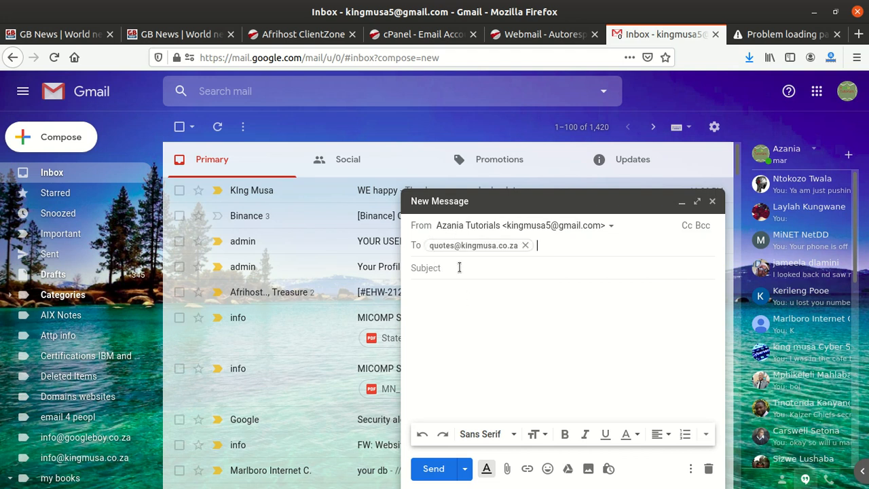
- Give the email the subject "Hi please give us a quote" and send it with an empty body
click(459, 267)
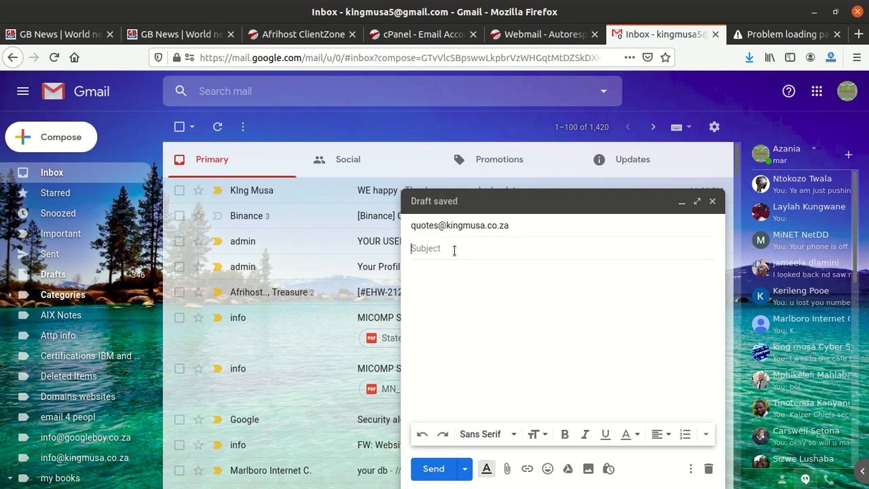
text(Hi please give u)
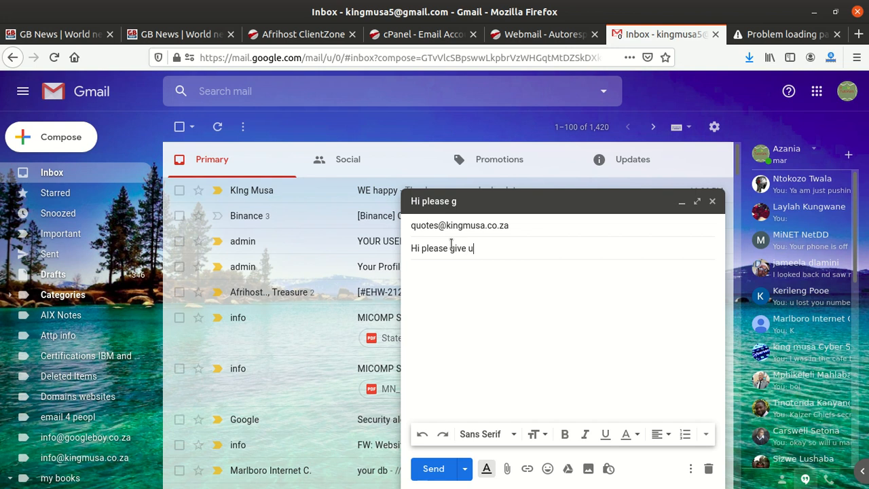
text(s a quote)
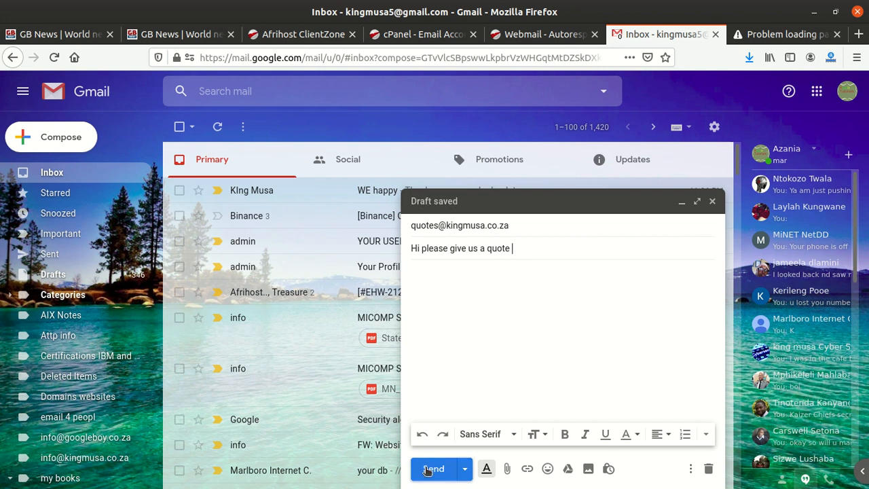
click(427, 469)
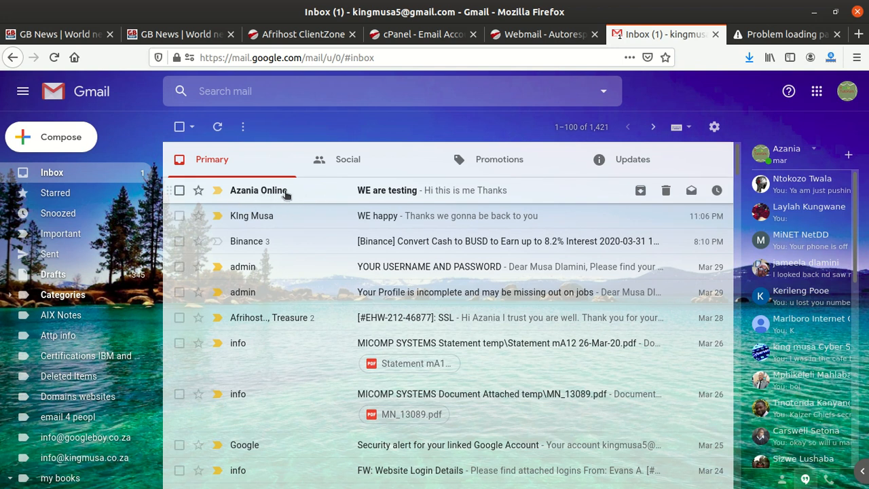
- Open the "WE are testing" reply from Azania Online and check how its heading and "Thanks" paragraph are formatted
click(388, 195)
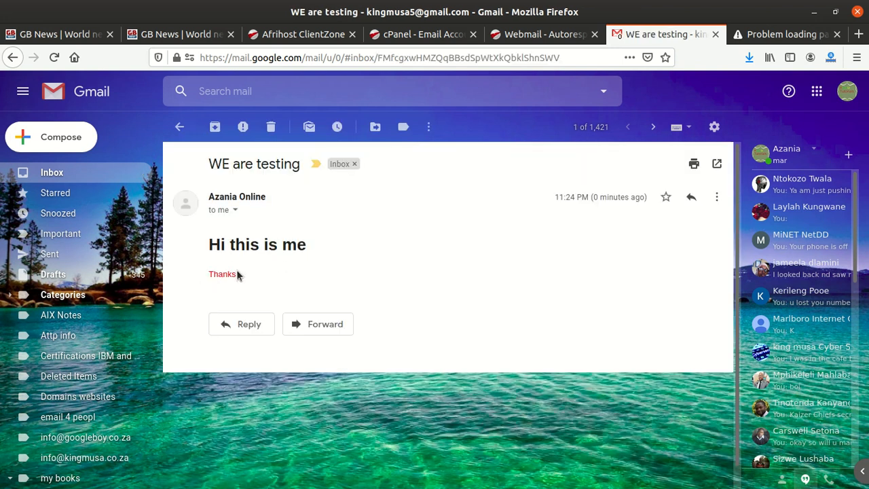
drag(240, 273, 210, 275)
click(254, 275)
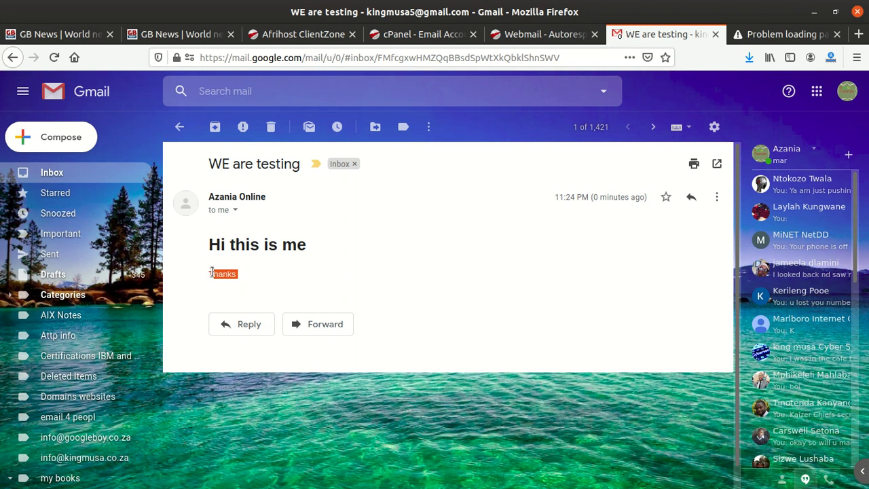
triple_click(243, 239)
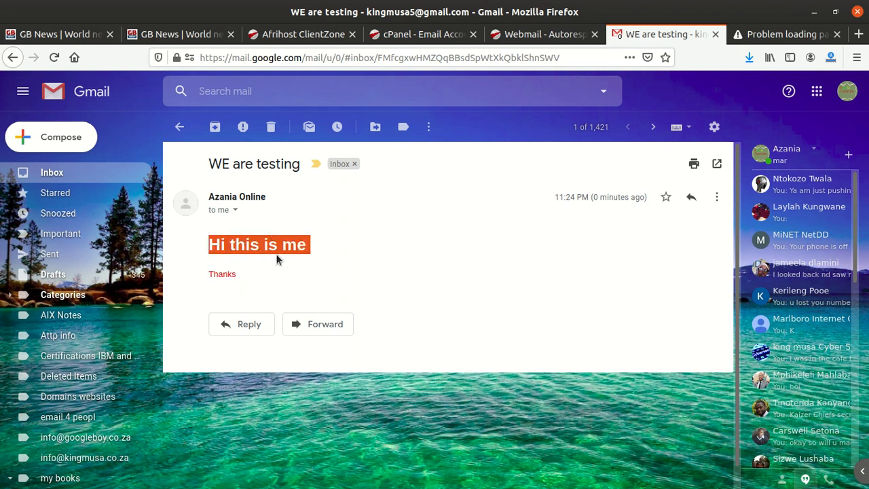